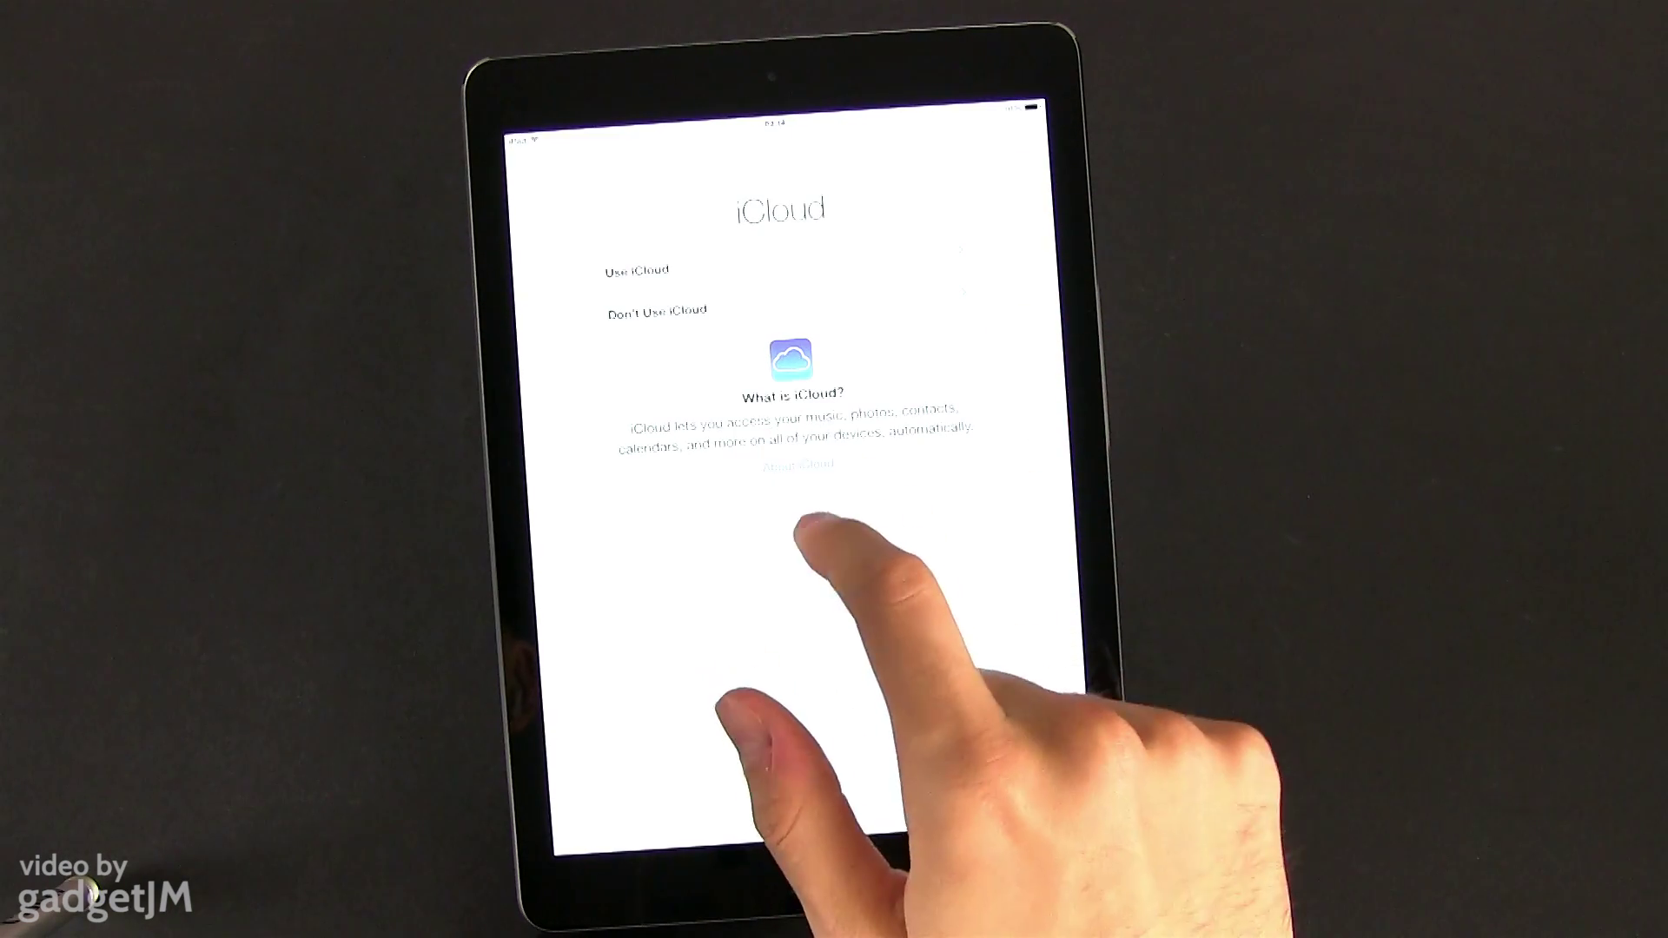
- View the About iCloud information, then close it with Done to return to the iCloud choice
{"action": "left_click", "coordinate": [798, 464]}
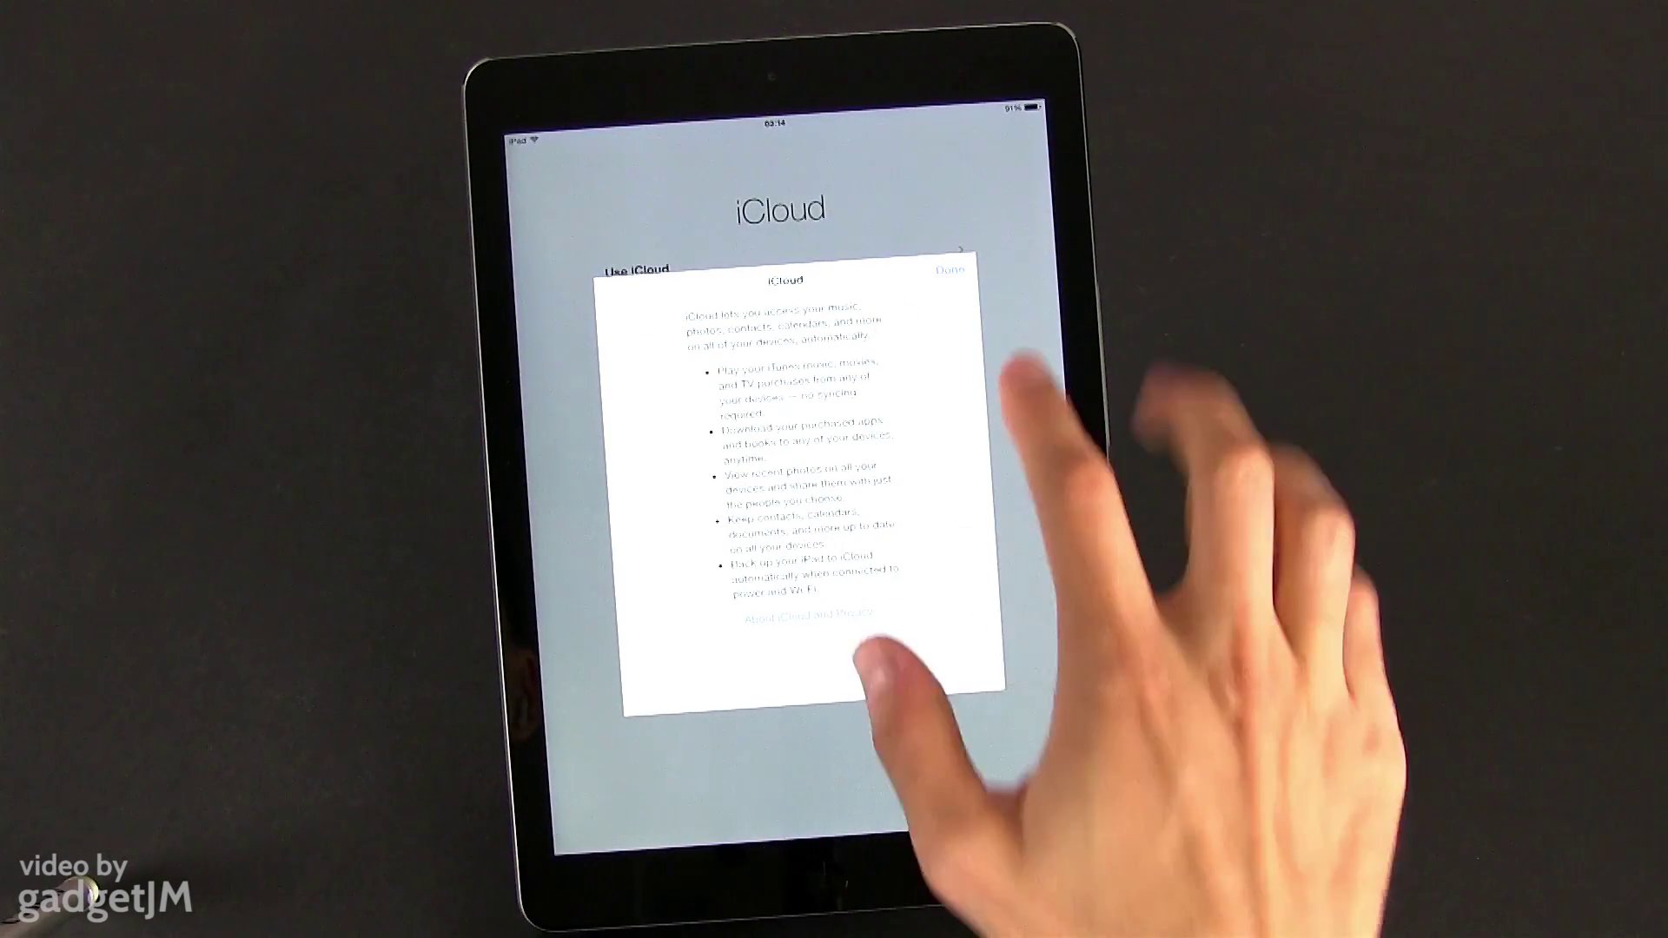
{"action": "left_click", "coordinate": [948, 270]}
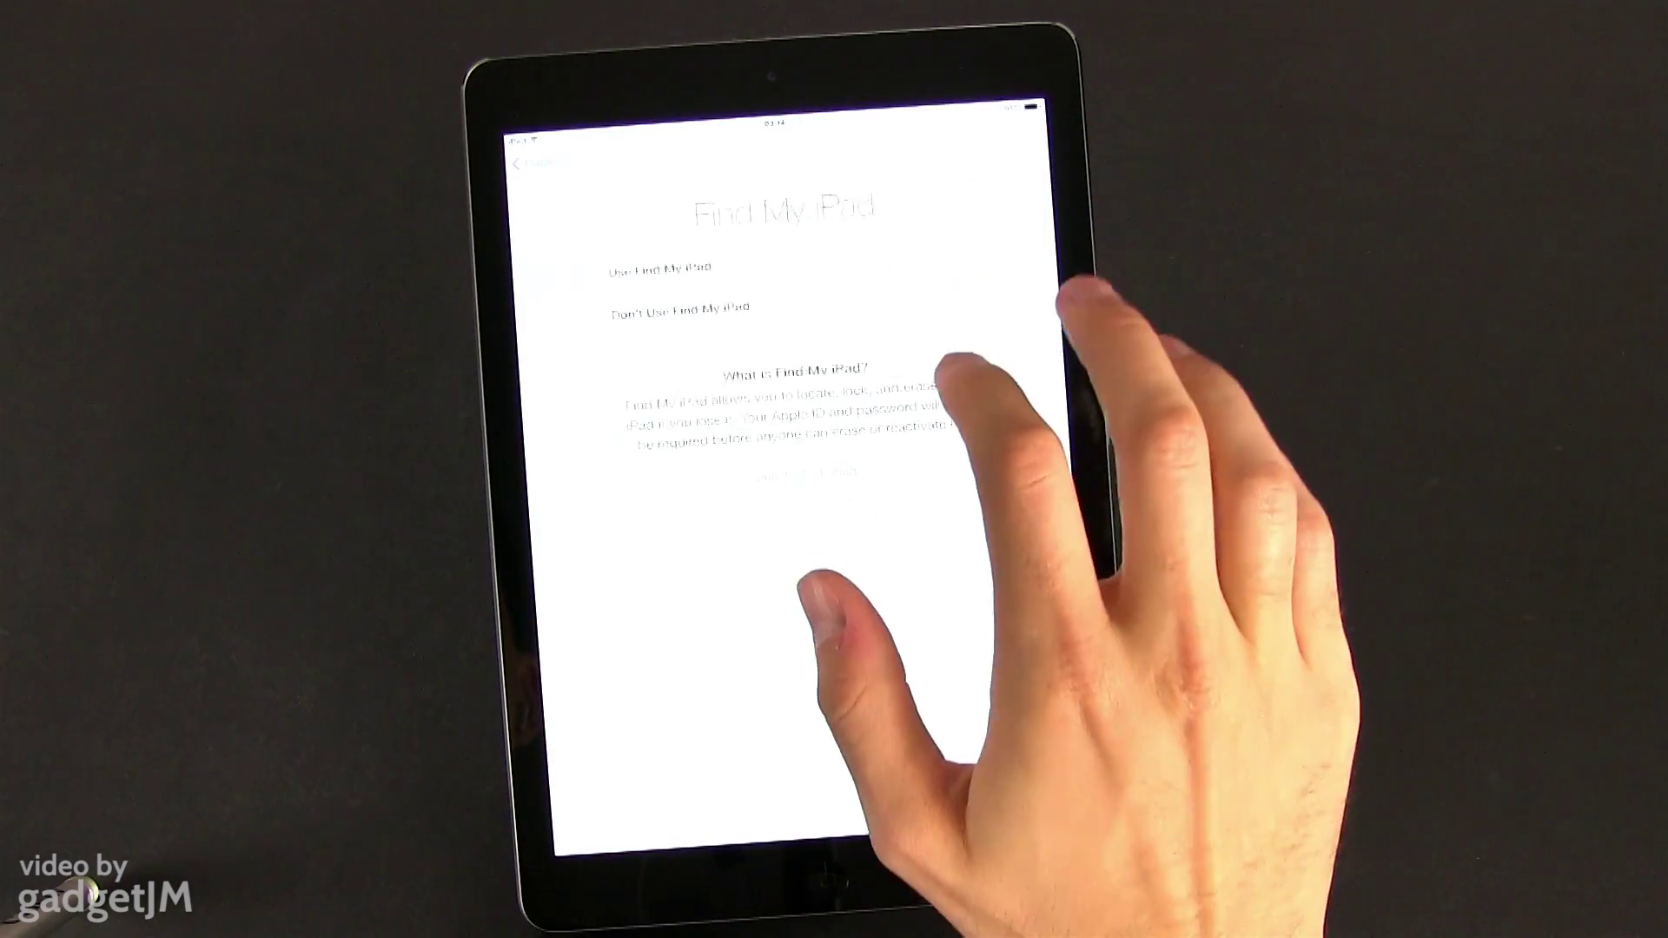